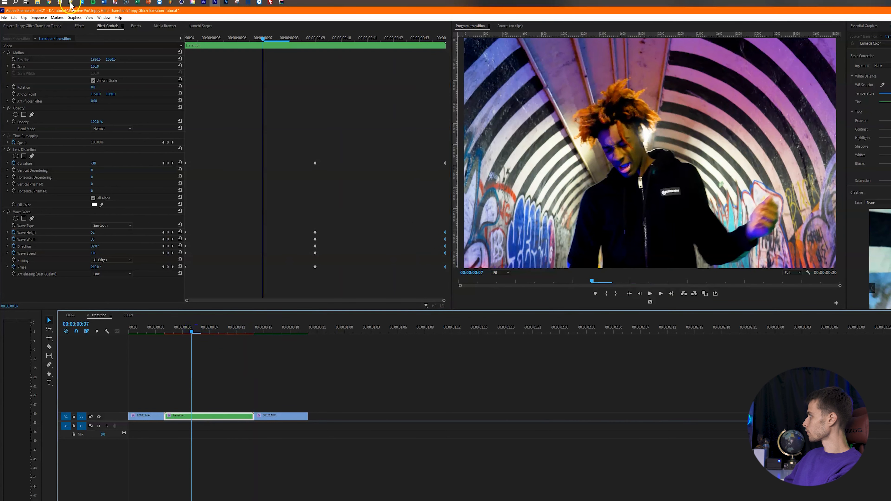
- Search for 'spheriz', apply Spherize to the transition adjustment layer, and show its effect settings
{"action": "left_click", "coordinate": [79, 25]}
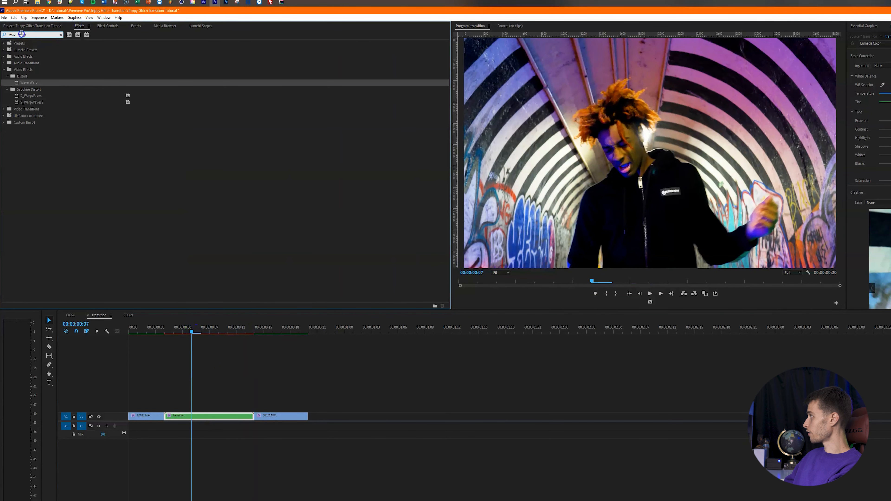
{"action": "type", "text": "spheriz"}
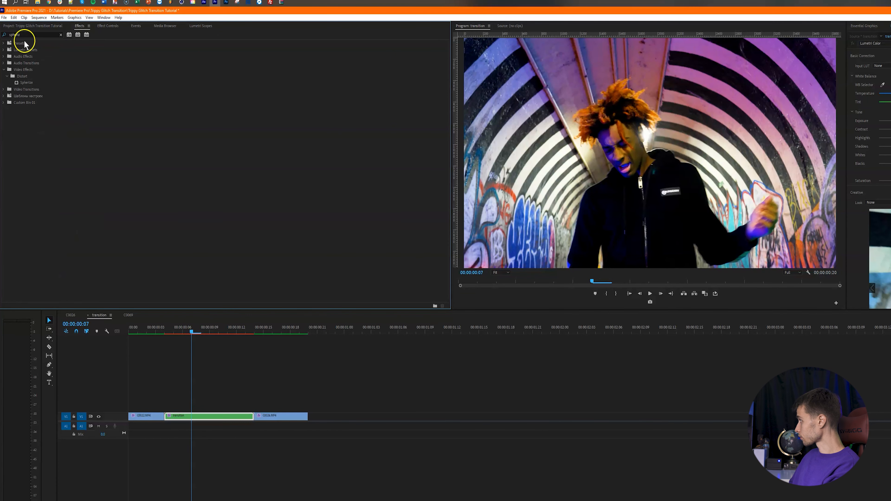
{"action": "left_click", "coordinate": [29, 84]}
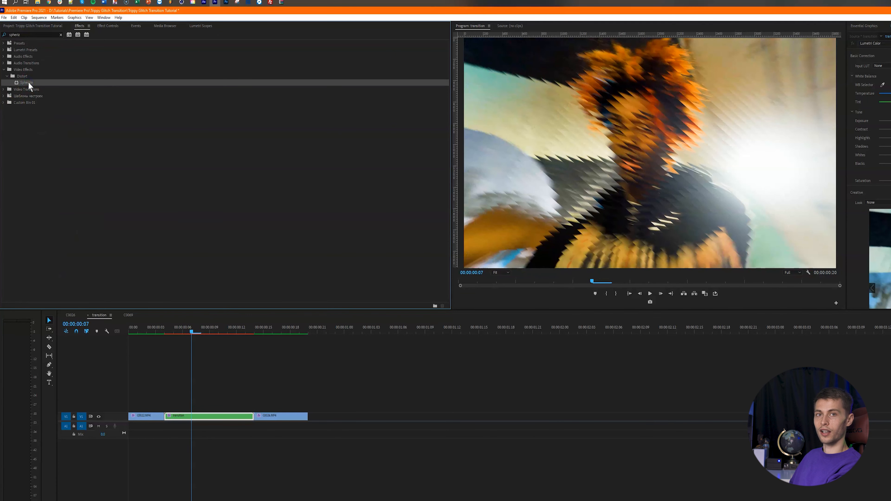
{"action": "left_click_drag", "start_coordinate": [242, 465], "coordinate": [214, 417]}
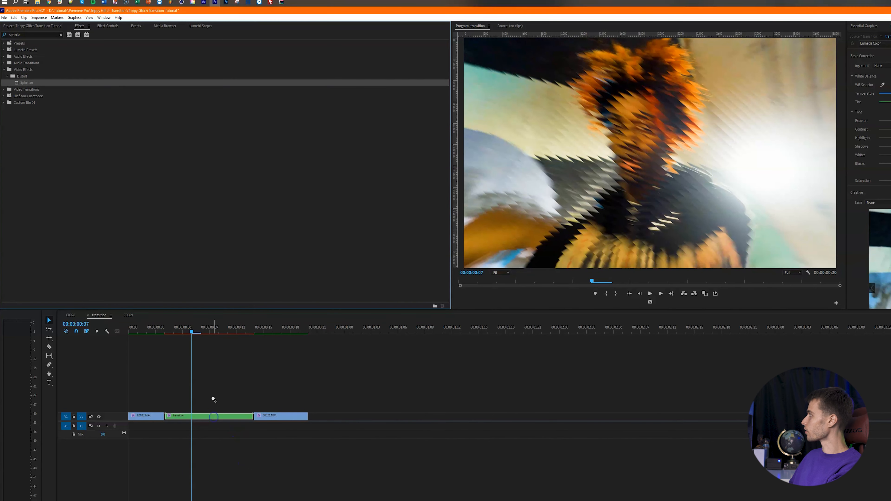
{"action": "left_click", "coordinate": [108, 26]}
{"action": "left_click", "coordinate": [192, 40]}
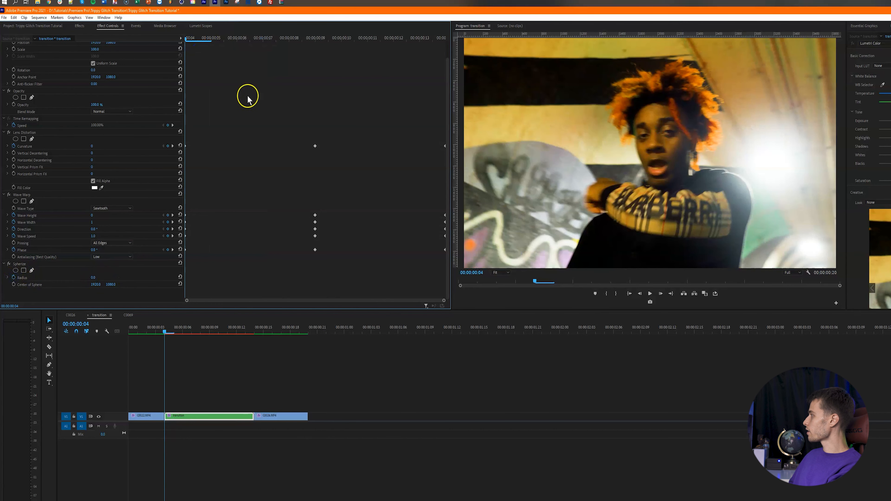
- Set the Spherize Radius to 2000 at frame 9
{"action": "left_click", "coordinate": [310, 39]}
{"action": "left_click", "coordinate": [93, 278]}
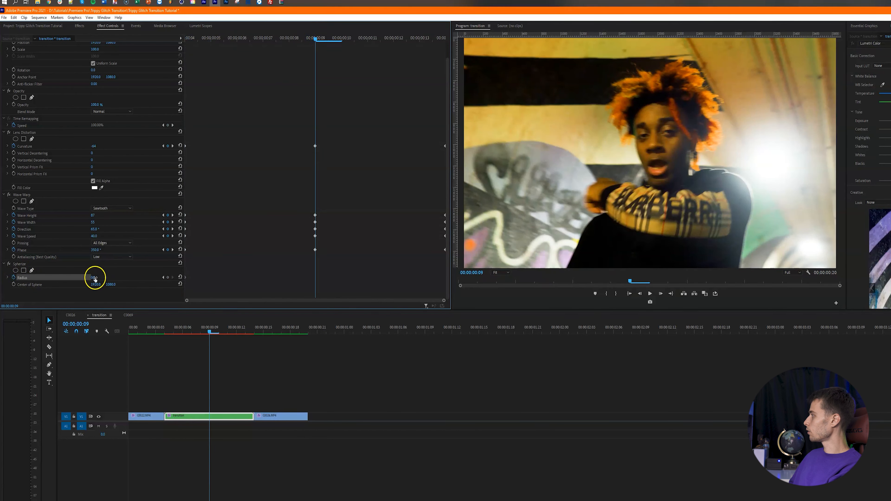
{"action": "type", "text": "2000"}
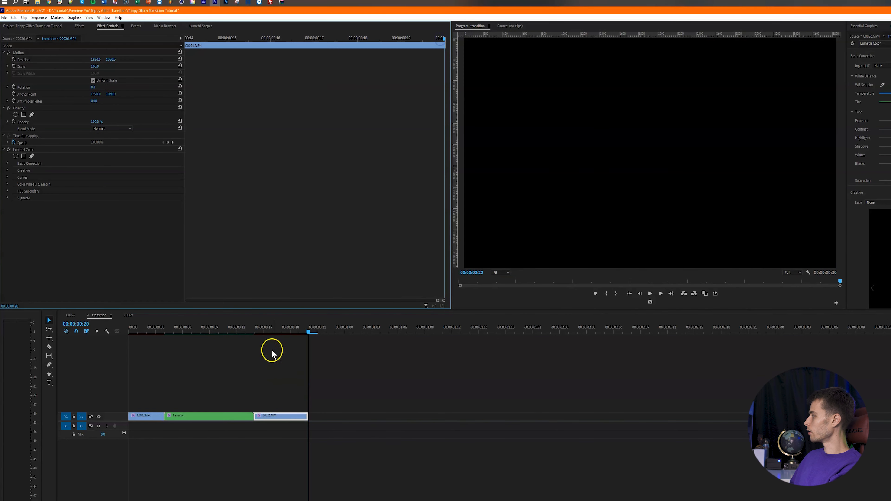
- Keyframe the Spherize Radius back to 0 at frame 13 and shift that keyframe later
{"action": "left_click_drag", "start_coordinate": [259, 330], "coordinate": [247, 330]}
{"action": "left_click", "coordinate": [239, 417]}
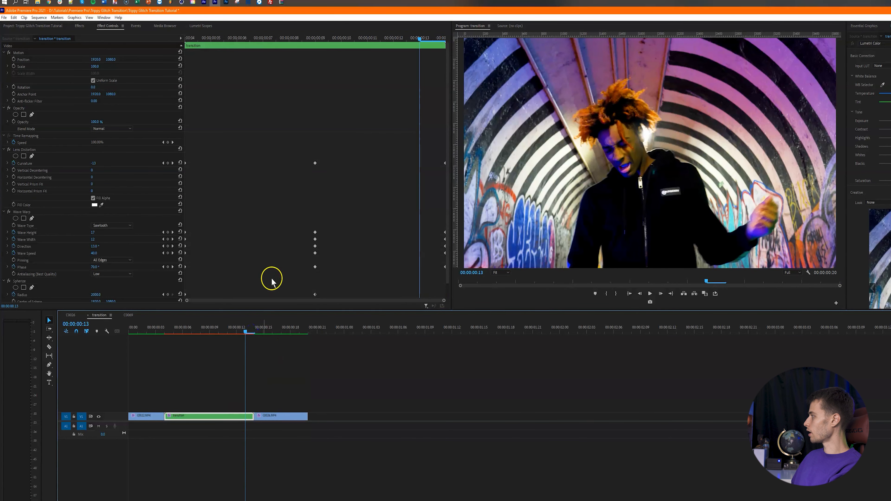
{"action": "scroll", "coordinate": [272, 279], "scroll_direction": "down", "scroll_amount": 1}
{"action": "left_click", "coordinate": [98, 277]}
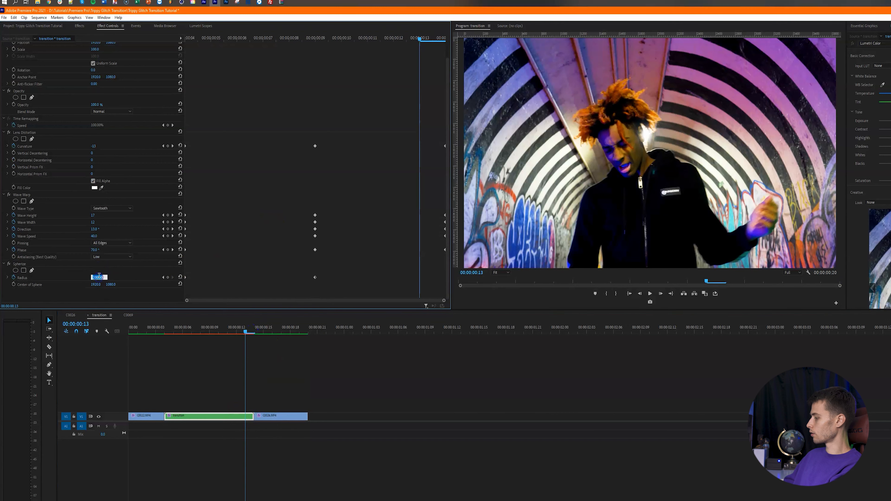
{"action": "type", "text": "0"}
{"action": "key", "text": "Return"}
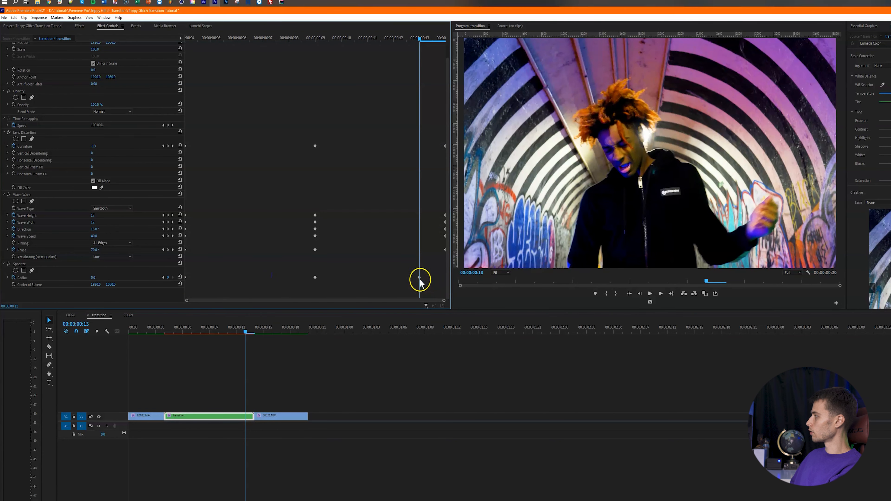
{"action": "left_click_drag", "start_coordinate": [419, 277], "coordinate": [445, 277]}
- Render the sequence preview In to Out and scrub through the rendered transition
{"action": "left_click", "coordinate": [39, 17]}
{"action": "left_click", "coordinate": [53, 55]}
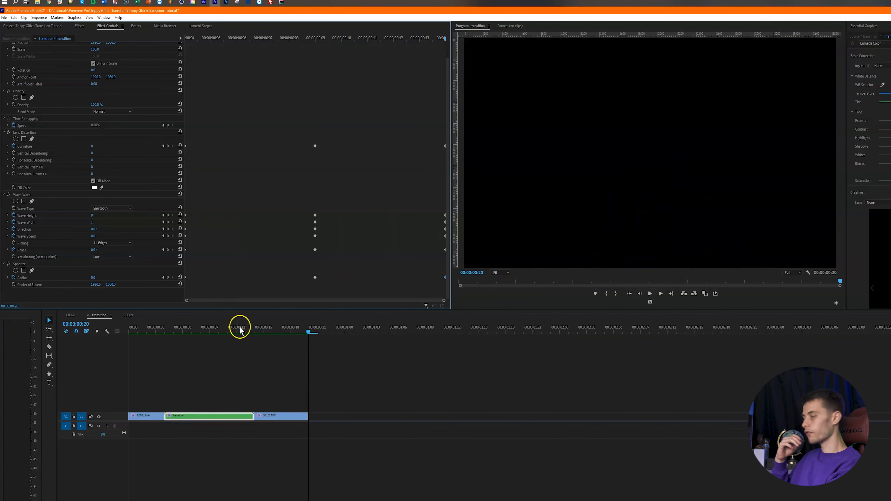
{"action": "left_click_drag", "start_coordinate": [239, 330], "coordinate": [165, 337]}
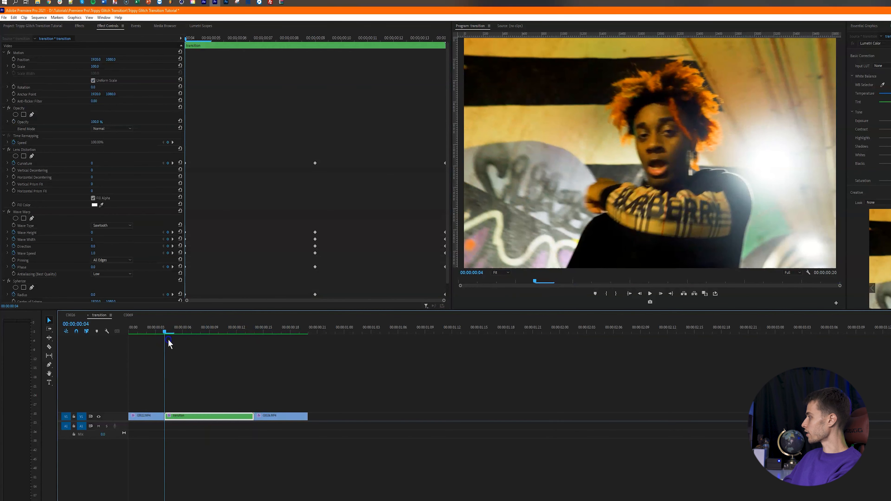
- From the transition's start frame, replace the effects search with 'noise hls' and apply it
{"action": "left_click", "coordinate": [112, 31]}
{"action": "left_click", "coordinate": [80, 25]}
{"action": "left_click", "coordinate": [29, 35]}
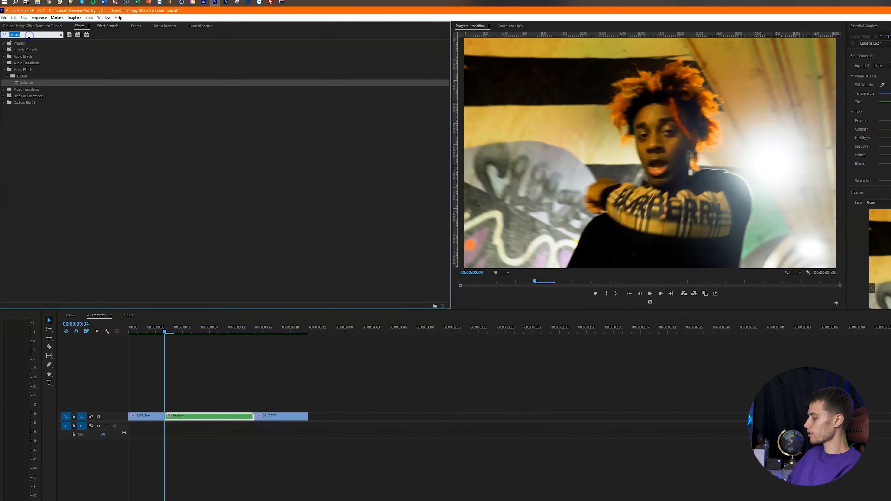
{"action": "type", "text": "no"}
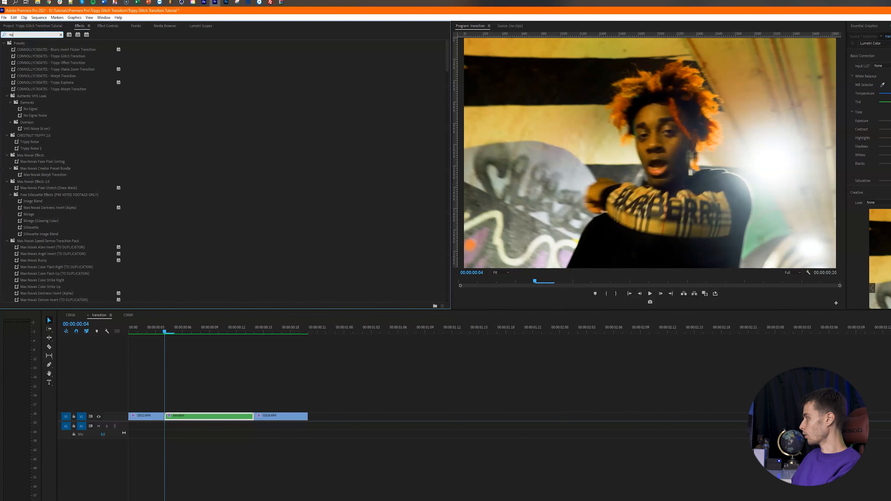
{"action": "type", "text": "ise hls"}
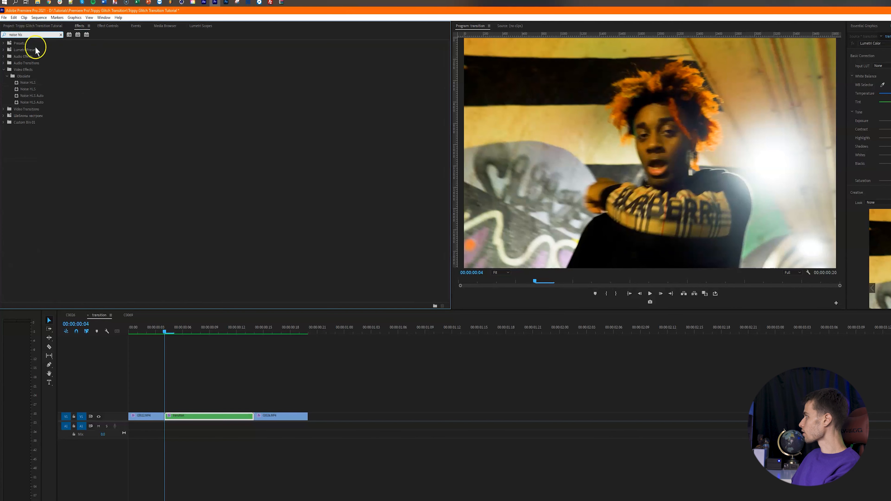
{"action": "left_click", "coordinate": [114, 26]}
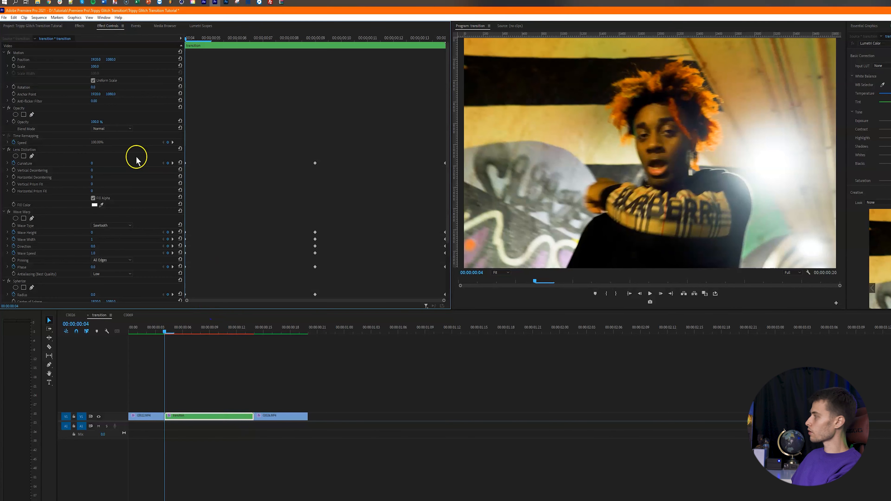
- Set Noise HLS noise type to Grain and enable keyframing for Hue, Lightness and Saturation
{"action": "scroll", "coordinate": [245, 213], "scroll_direction": "down", "scroll_amount": 3}
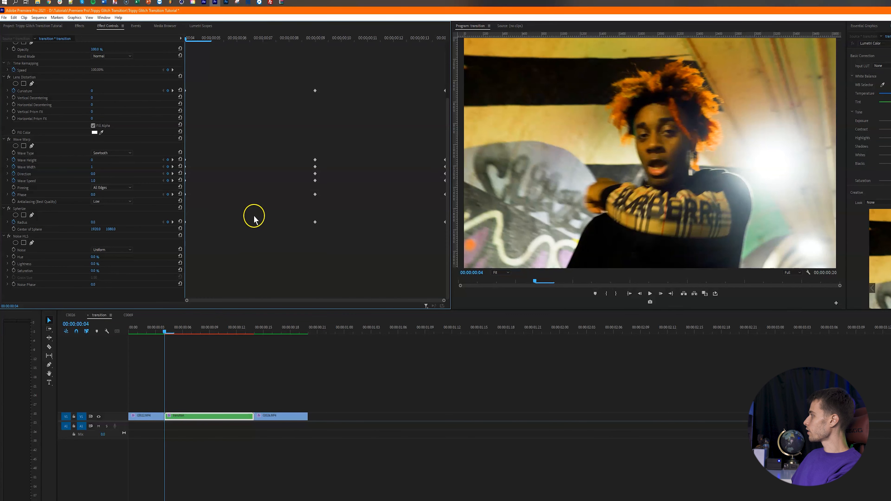
{"action": "left_click", "coordinate": [105, 250]}
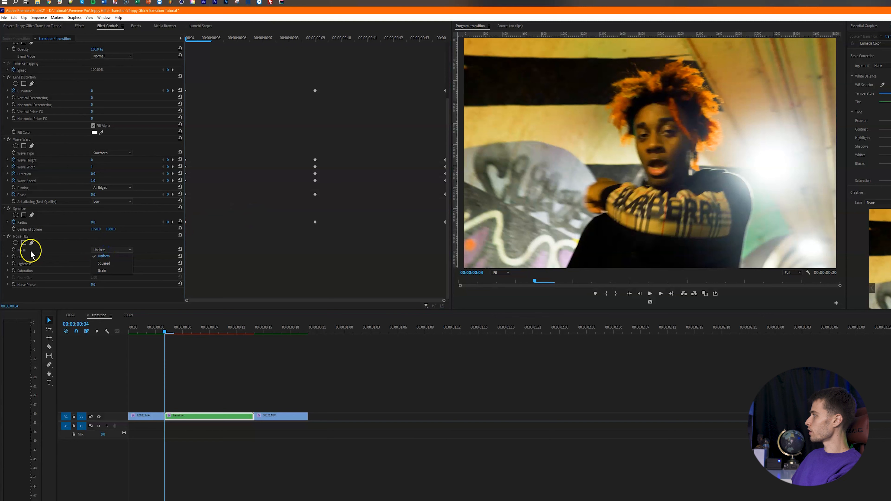
{"action": "left_click", "coordinate": [125, 270]}
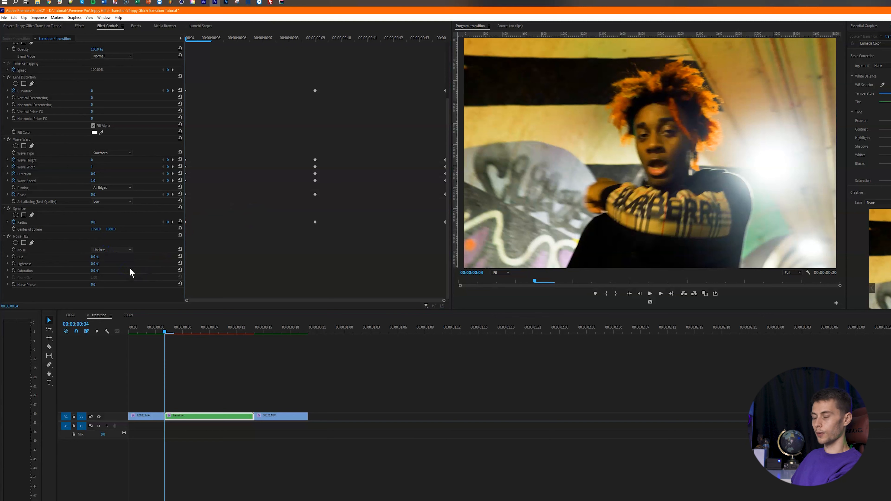
{"action": "left_click", "coordinate": [13, 258]}
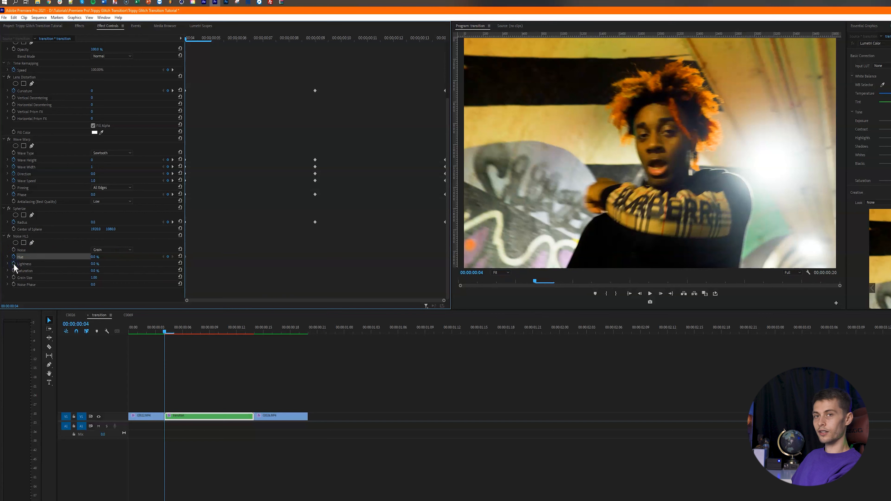
{"action": "left_click", "coordinate": [13, 264]}
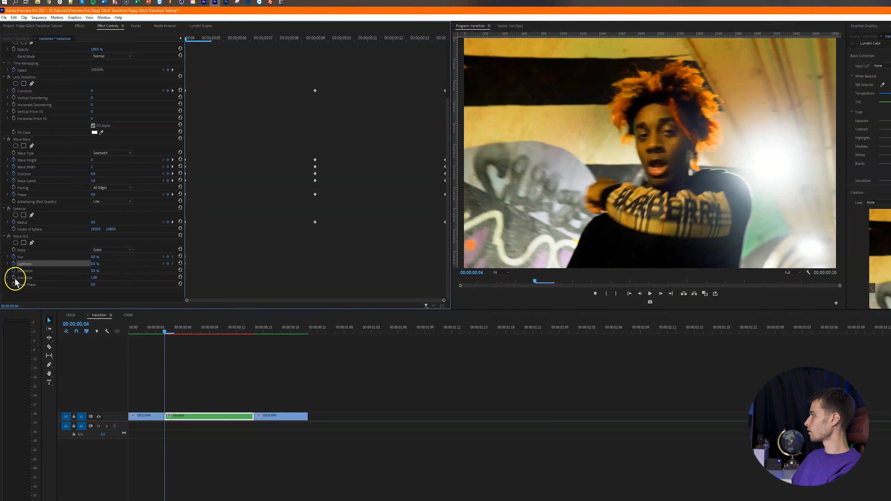
{"action": "left_click", "coordinate": [14, 284]}
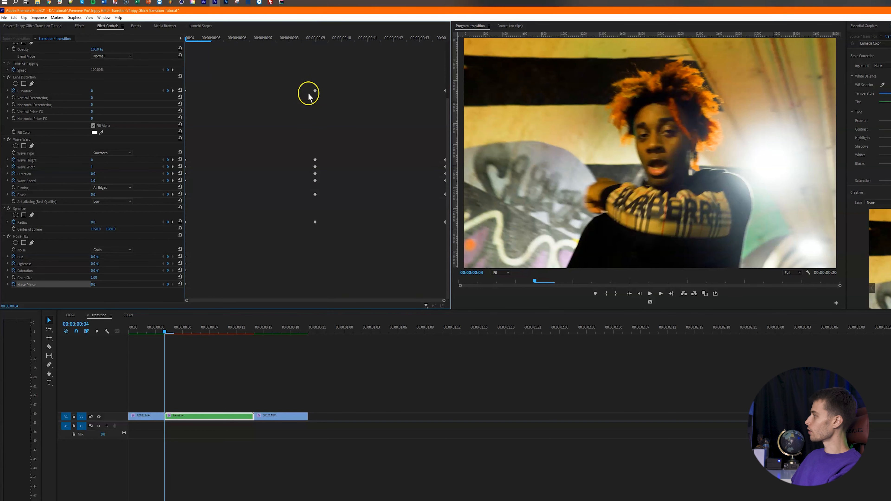
- At frame 9 set Hue 22%, Lightness 18%, Saturation 400% and Noise Phase 350°
{"action": "left_click", "coordinate": [313, 39]}
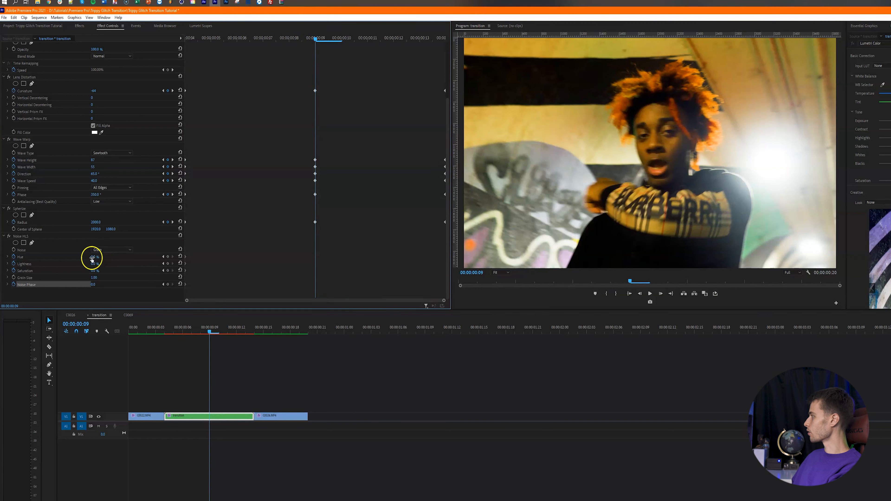
{"action": "left_click", "coordinate": [99, 256]}
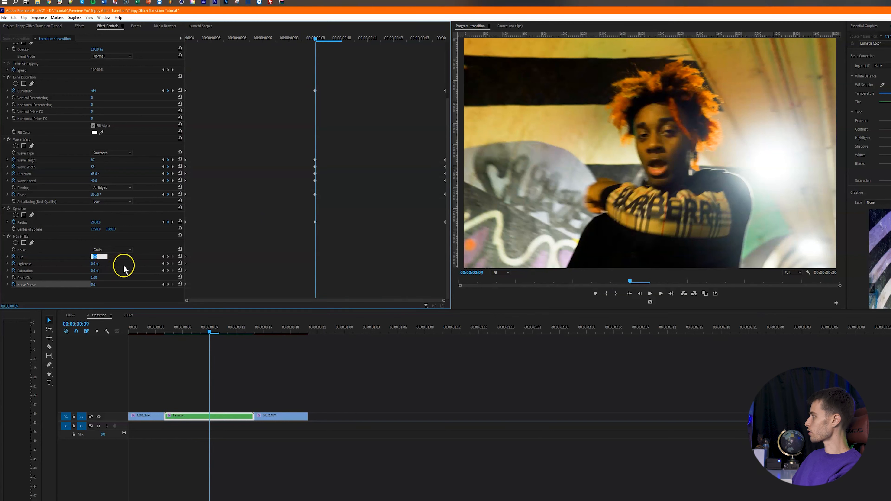
{"action": "type", "text": "22"}
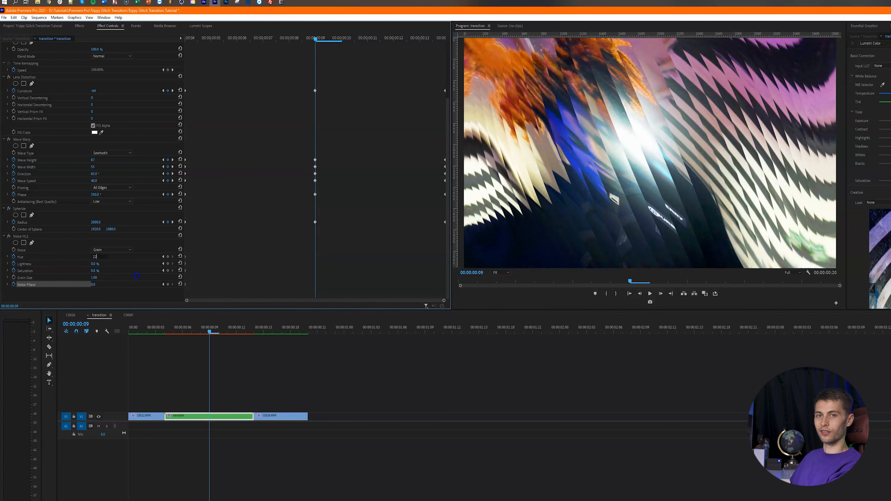
{"action": "key", "text": "Tab"}
{"action": "type", "text": "18"}
{"action": "left_click", "coordinate": [93, 271]}
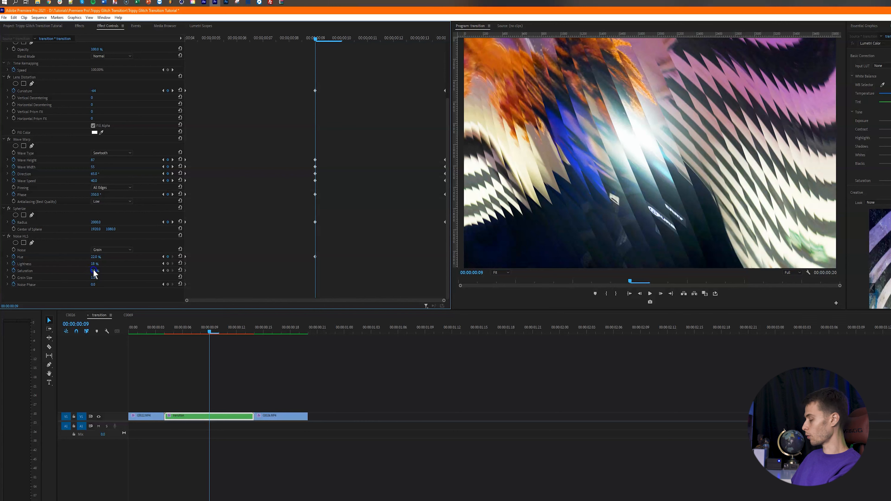
{"action": "left_click", "coordinate": [94, 271]}
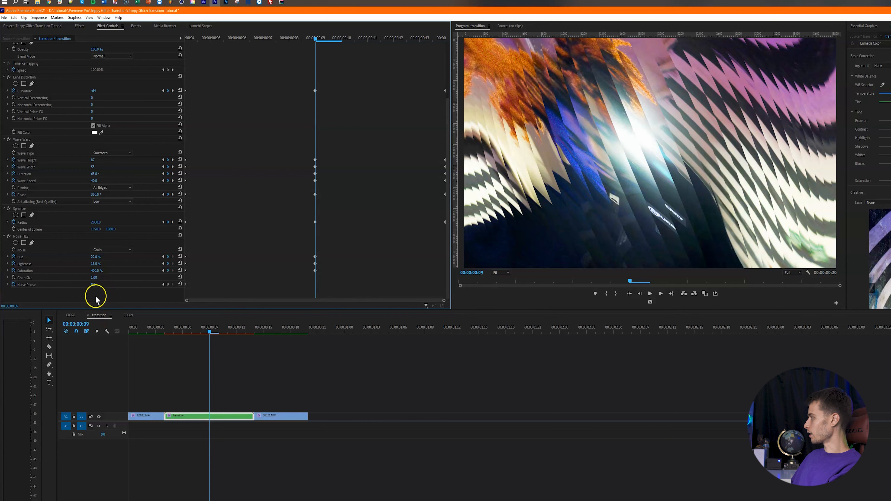
{"action": "left_click", "coordinate": [95, 285]}
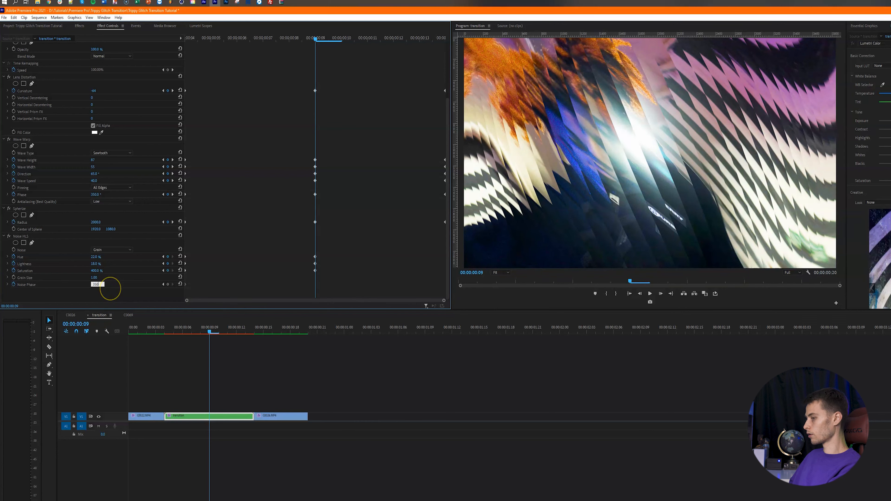
- Reset Hue, Lightness, Saturation and Noise Phase to 0 at frame 13
{"action": "left_click", "coordinate": [420, 37]}
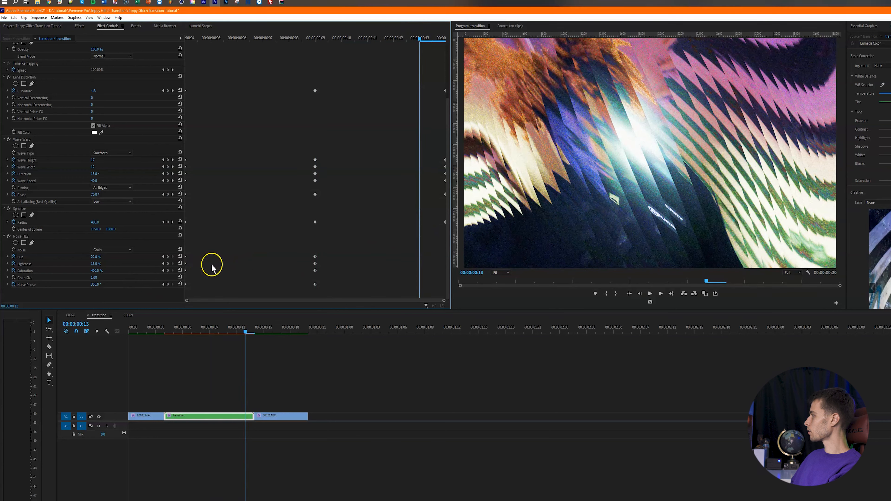
{"action": "left_click", "coordinate": [181, 264]}
{"action": "left_click", "coordinate": [180, 270]}
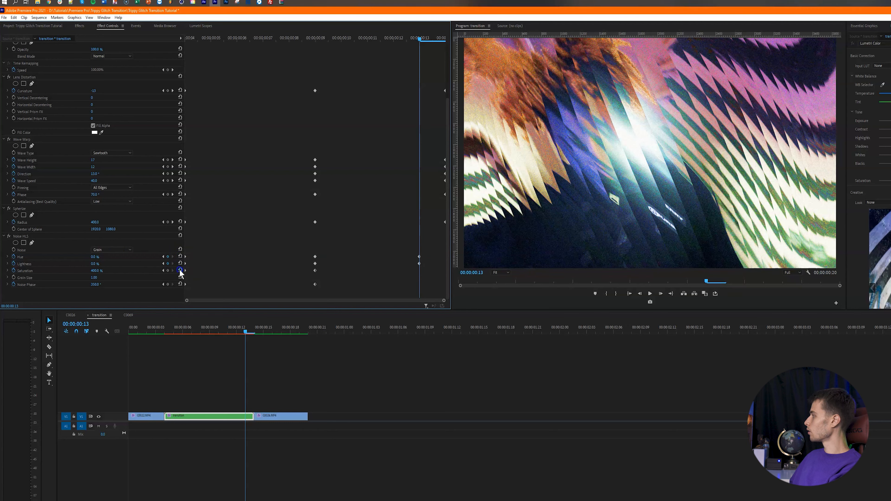
{"action": "left_click", "coordinate": [180, 284]}
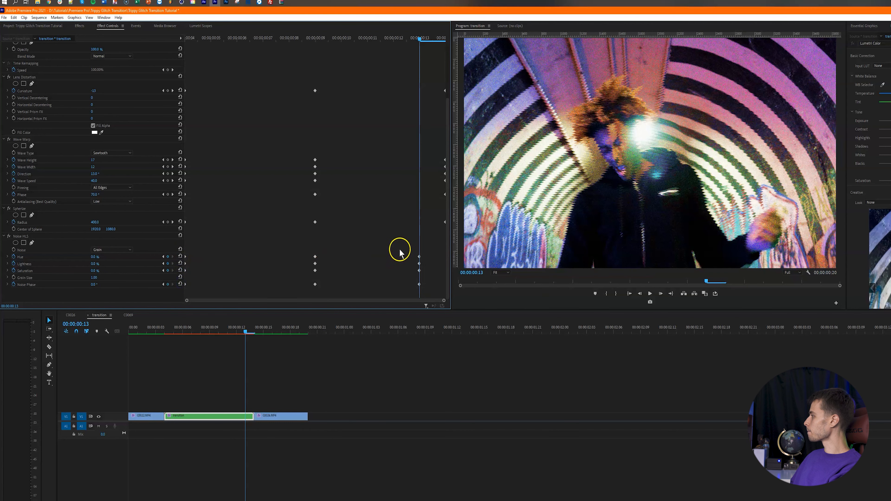
{"action": "left_click_drag", "start_coordinate": [411, 246], "coordinate": [422, 287]}
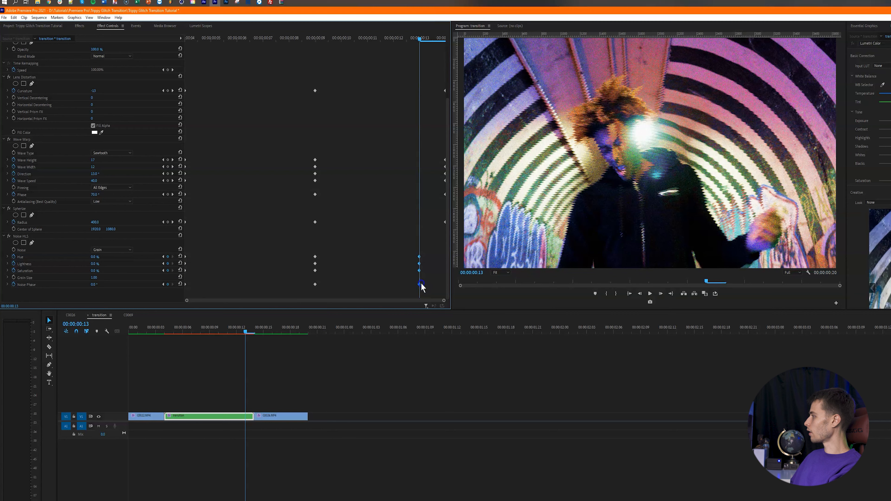
{"action": "left_click", "coordinate": [255, 334]}
{"action": "key", "text": "shift+7"}
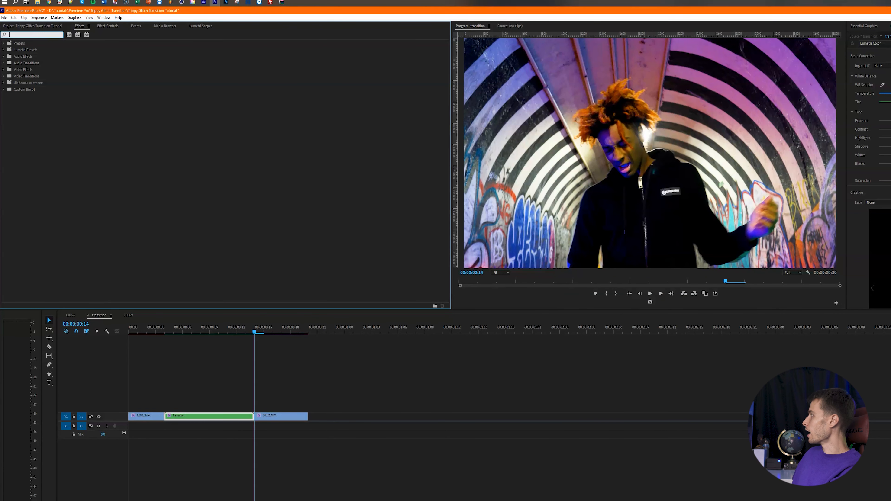
- Apply Directional Blur (searched as 'dire') to the transition clip and enable Blur Length keyframing
{"action": "type", "text": "direction"}
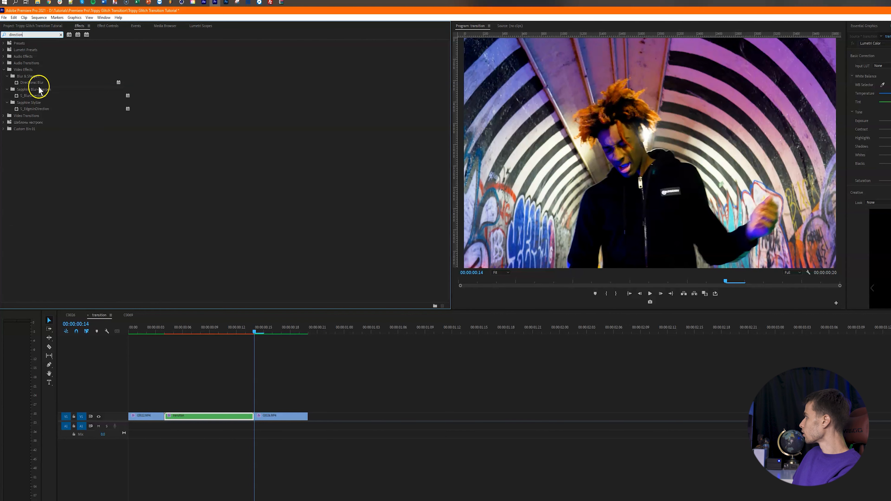
{"action": "left_click_drag", "start_coordinate": [39, 85], "coordinate": [213, 415]}
{"action": "left_click_drag", "start_coordinate": [192, 326], "coordinate": [165, 329]}
{"action": "left_click", "coordinate": [107, 26]}
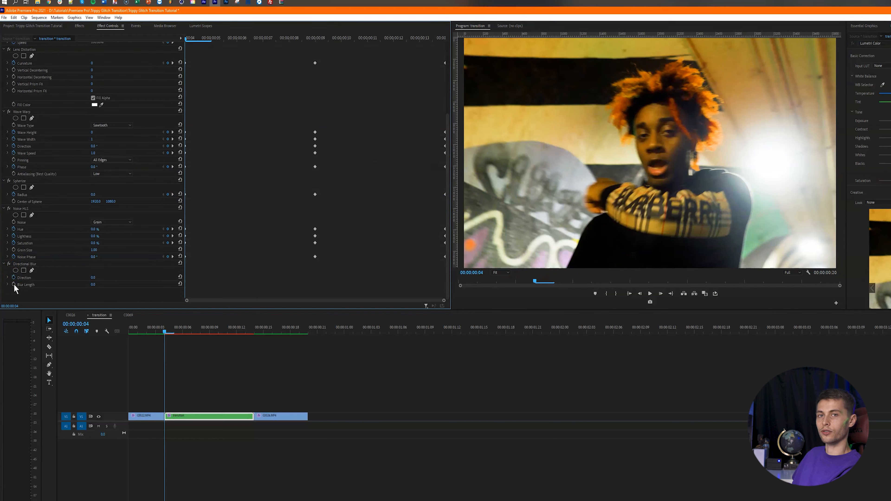
{"action": "left_click", "coordinate": [13, 284]}
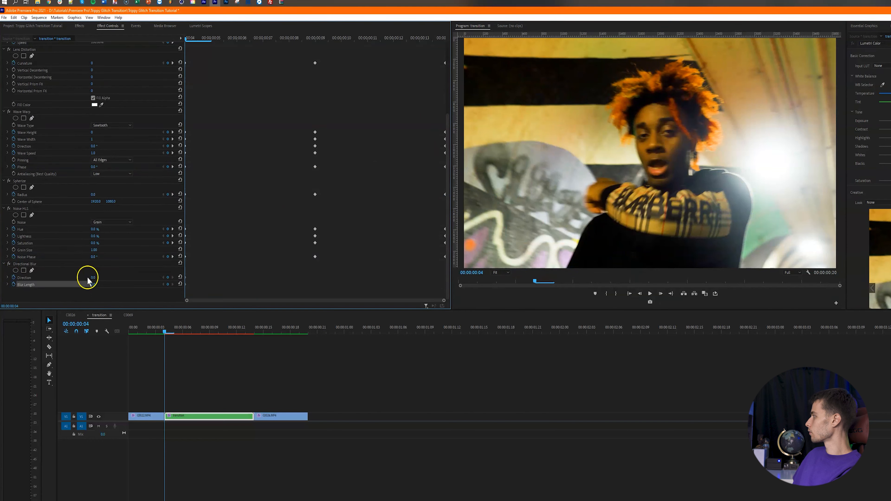
- At frame 9 set Directional Blur Direction to 200° and Blur Length to 140
{"action": "left_click", "coordinate": [314, 37]}
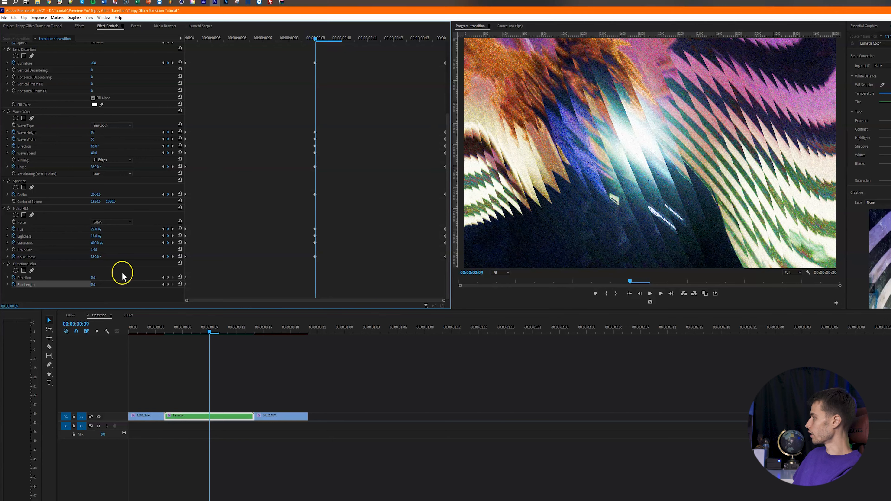
{"action": "left_click", "coordinate": [93, 278]}
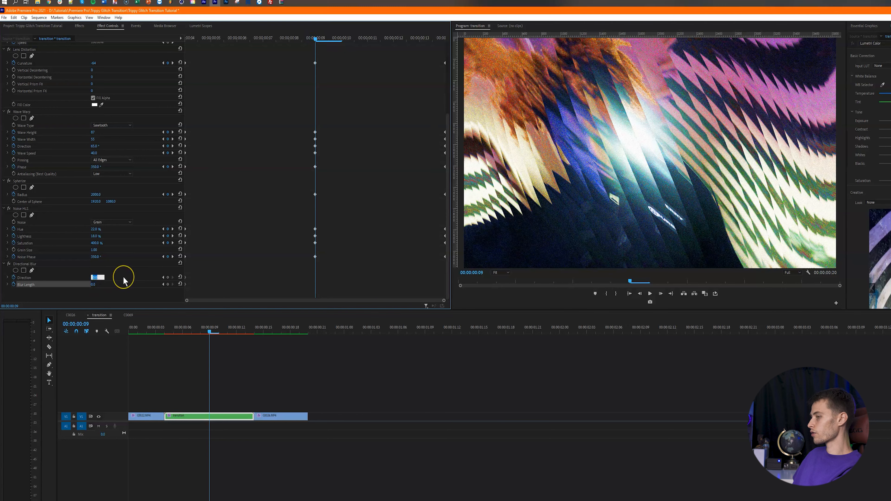
{"action": "type", "text": "200"}
{"action": "key", "text": "Return"}
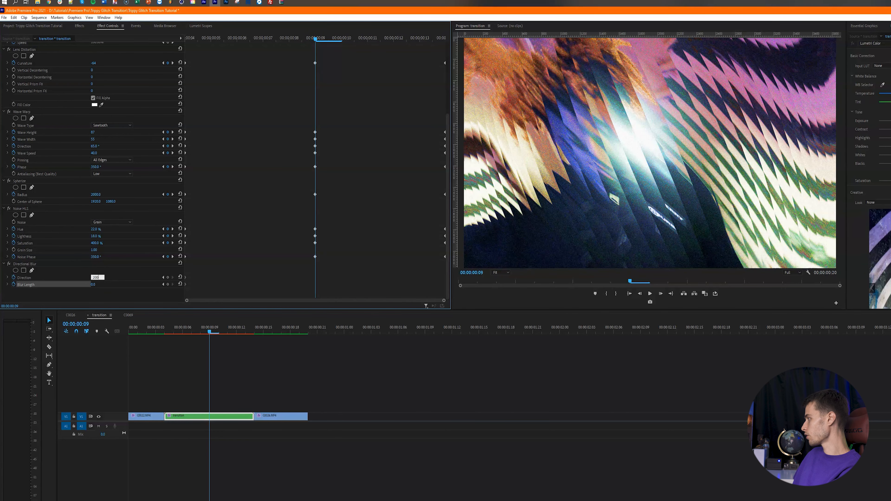
{"action": "left_click", "coordinate": [93, 284]}
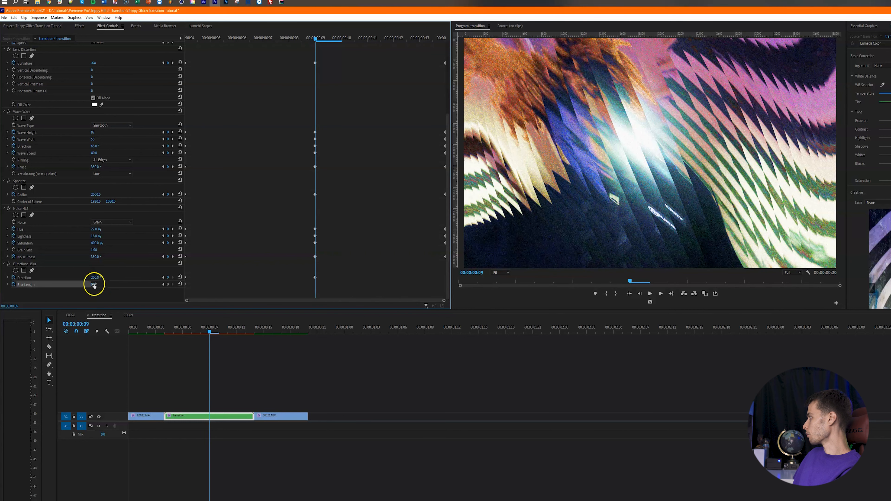
{"action": "type", "text": "1"}
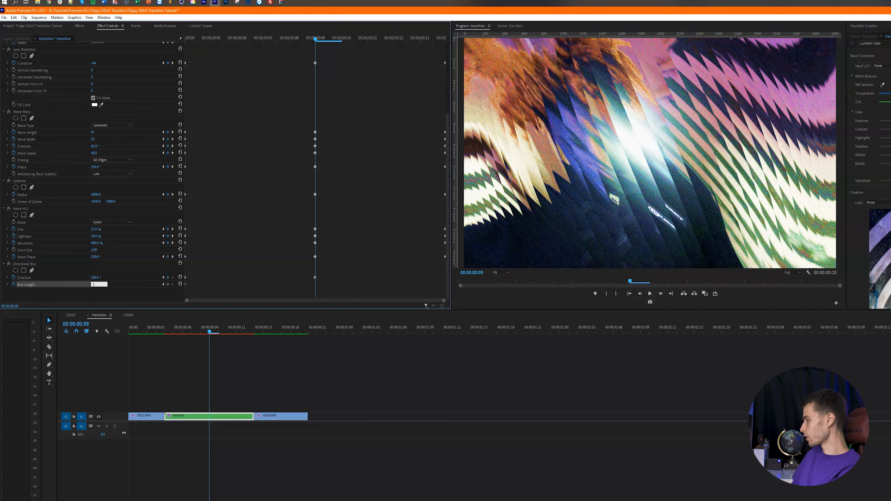
{"action": "type", "text": "40"}
{"action": "key", "text": "Return"}
- Check the blur at frames 13 and 8, then select the Directional Blur effect
{"action": "left_click", "coordinate": [407, 37]}
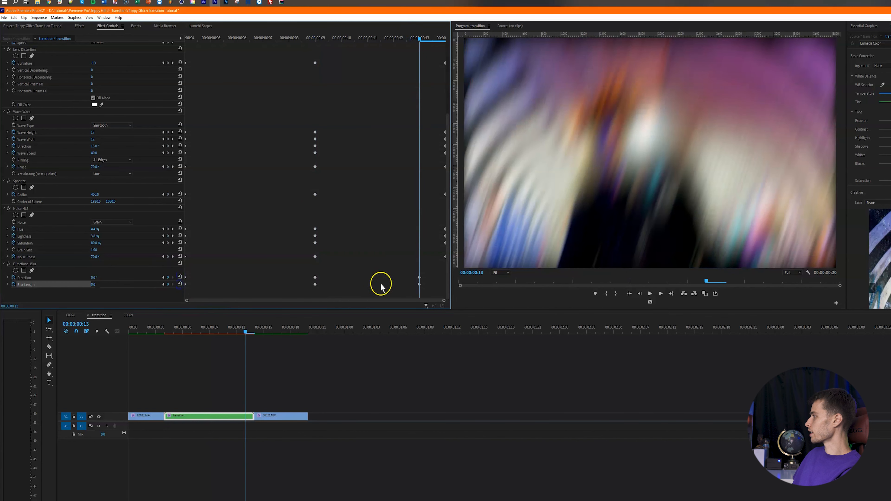
{"action": "left_click", "coordinate": [310, 37]}
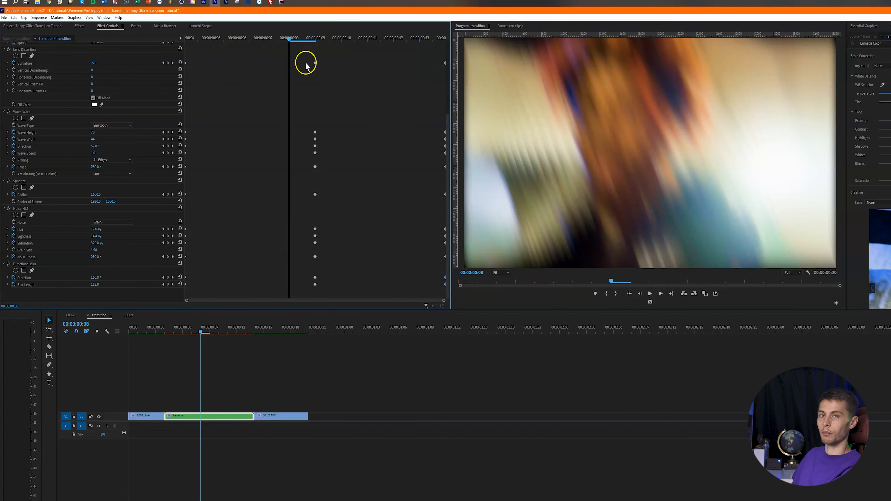
{"action": "left_click", "coordinate": [21, 264]}
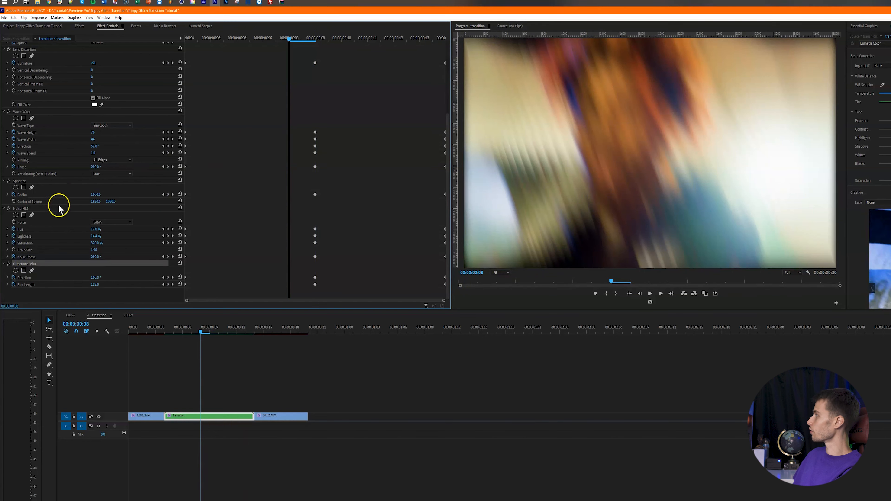
- Add an ellipse mask to Directional Blur, enlarge it, invert it, and feather it to 130
{"action": "left_click", "coordinate": [15, 271]}
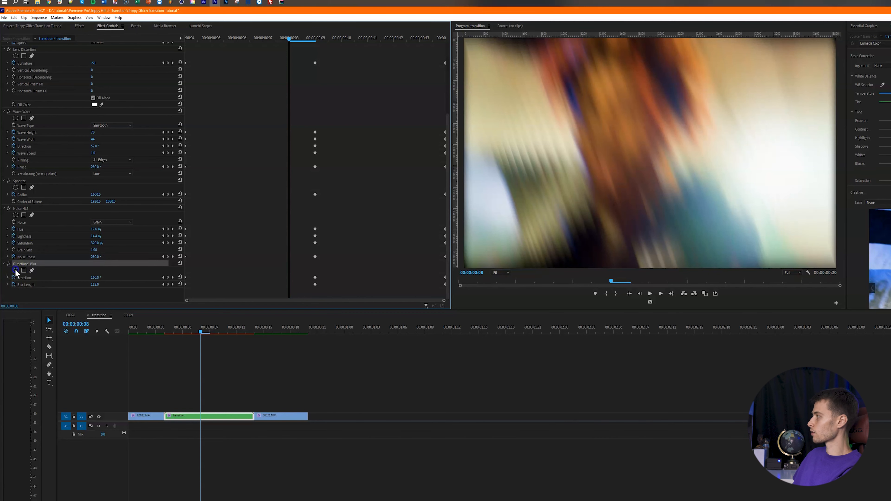
{"action": "left_click_drag", "start_coordinate": [765, 159], "coordinate": [827, 161]}
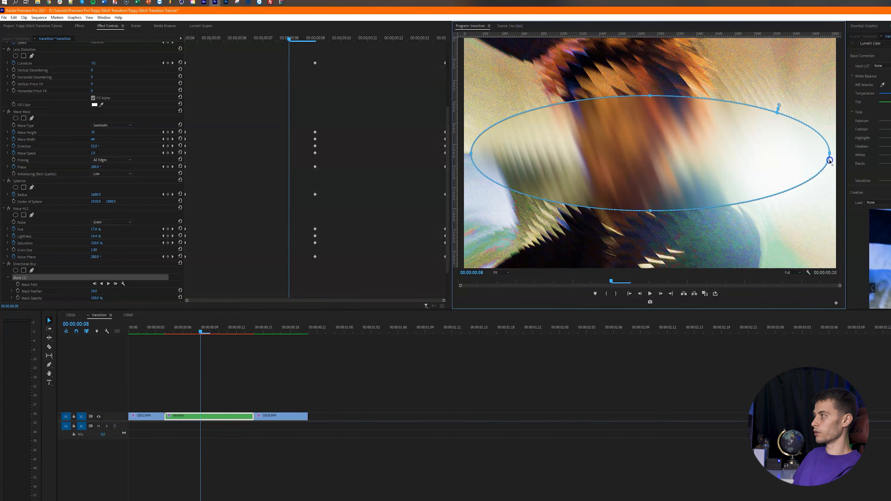
{"action": "left_click_drag", "start_coordinate": [649, 95], "coordinate": [650, 51]}
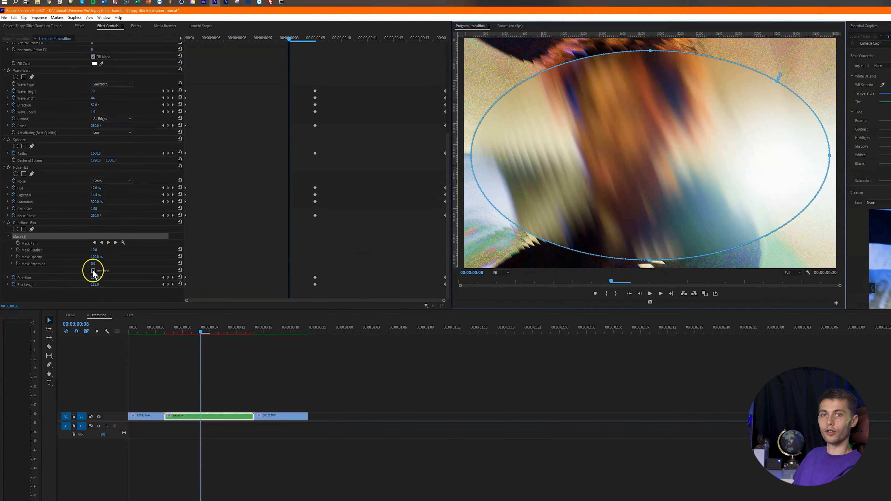
{"action": "left_click", "coordinate": [93, 271]}
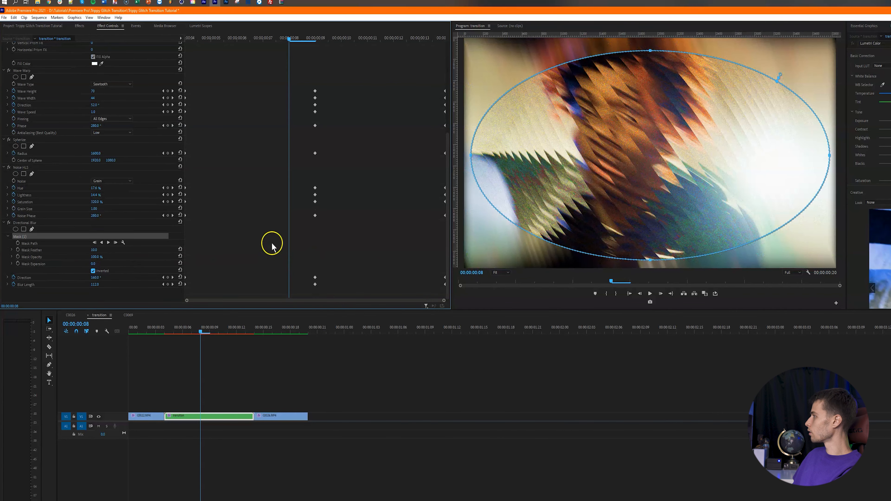
{"action": "left_click_drag", "start_coordinate": [97, 250], "coordinate": [133, 249]}
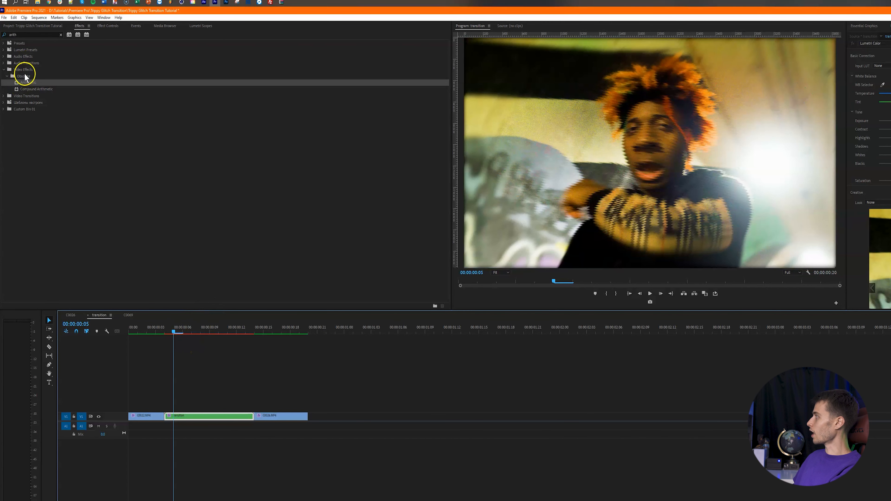
- Apply Arithmetic to the transition clip with its Operator kept on Xor
{"action": "left_click_drag", "start_coordinate": [29, 81], "coordinate": [211, 418]}
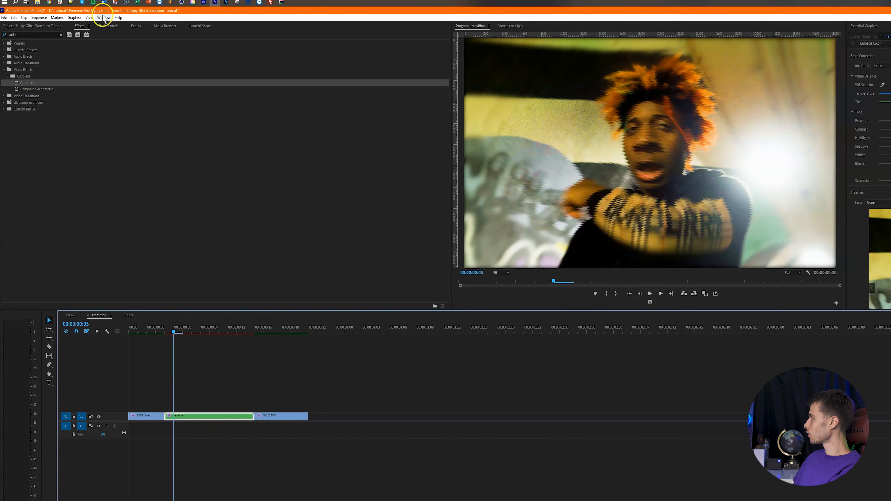
{"action": "left_click", "coordinate": [107, 25]}
{"action": "scroll", "coordinate": [246, 211], "scroll_direction": "down", "scroll_amount": 1}
{"action": "scroll", "coordinate": [281, 222], "scroll_direction": "down", "scroll_amount": 1}
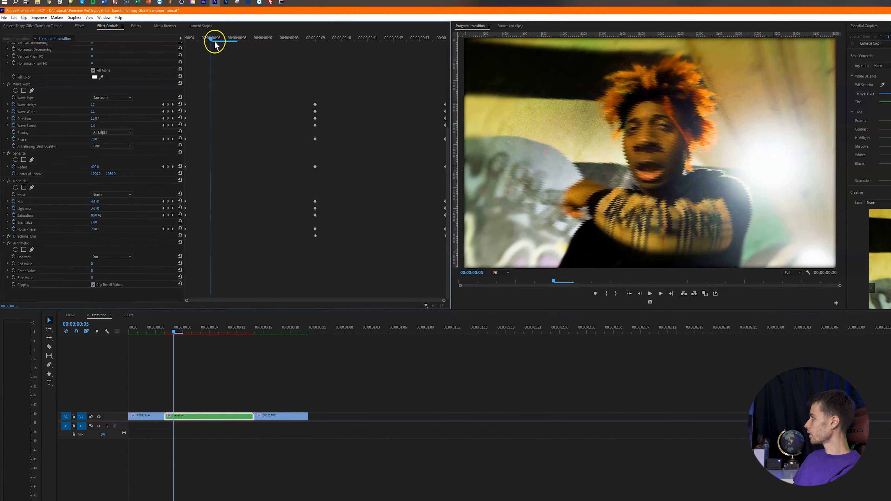
{"action": "left_click", "coordinate": [107, 259]}
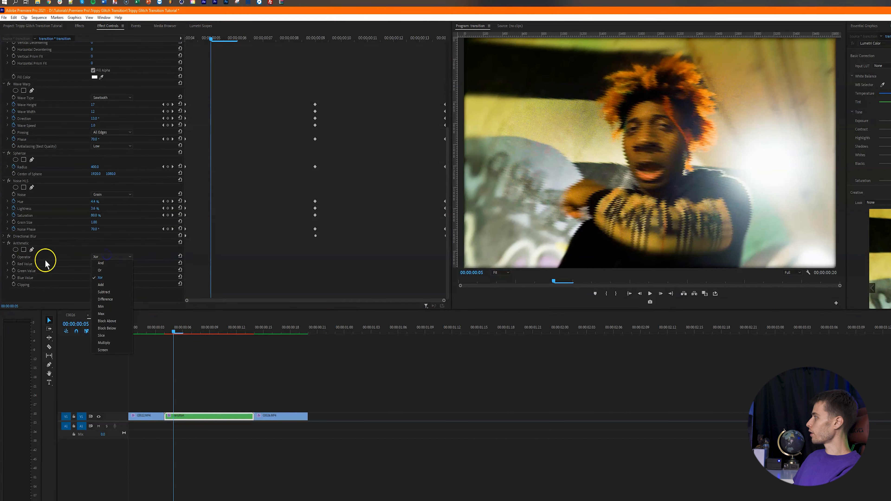
{"action": "left_click", "coordinate": [106, 279]}
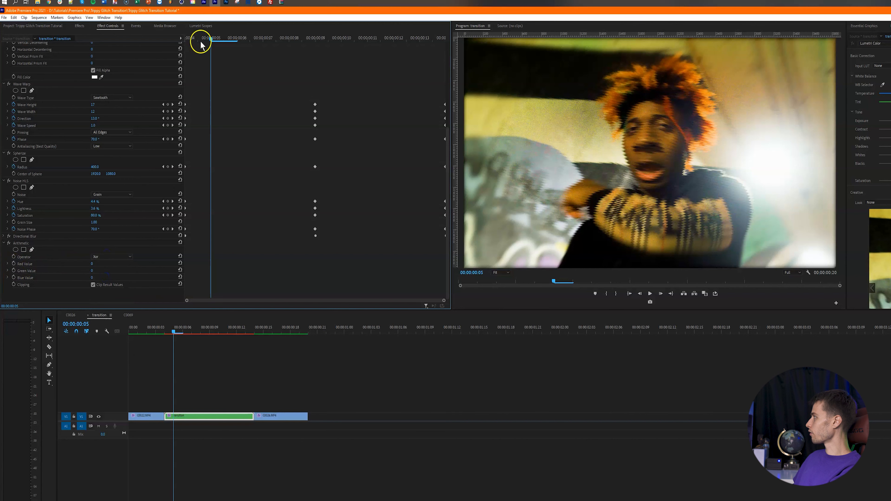
{"action": "left_click", "coordinate": [187, 38]}
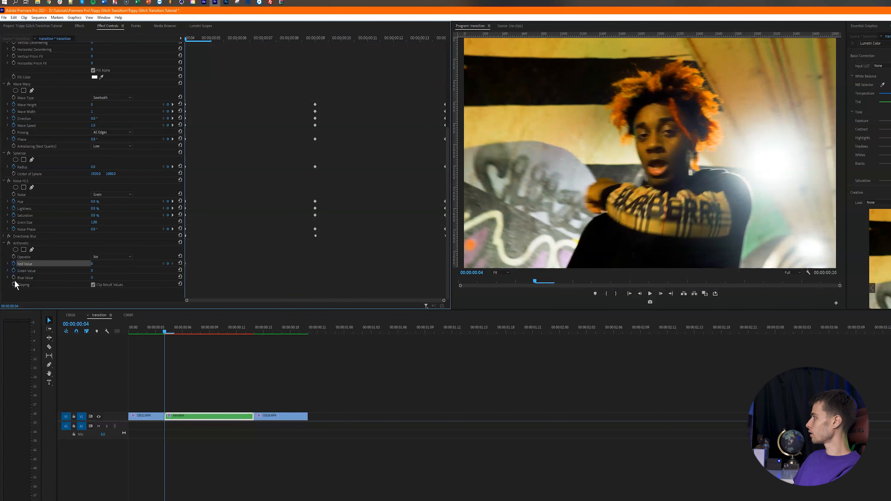
- Keyframe Arithmetic Red 190, Green 160, Blue 250 mid-transition, returning Blue to 0 at frame 12
{"action": "left_click", "coordinate": [14, 270]}
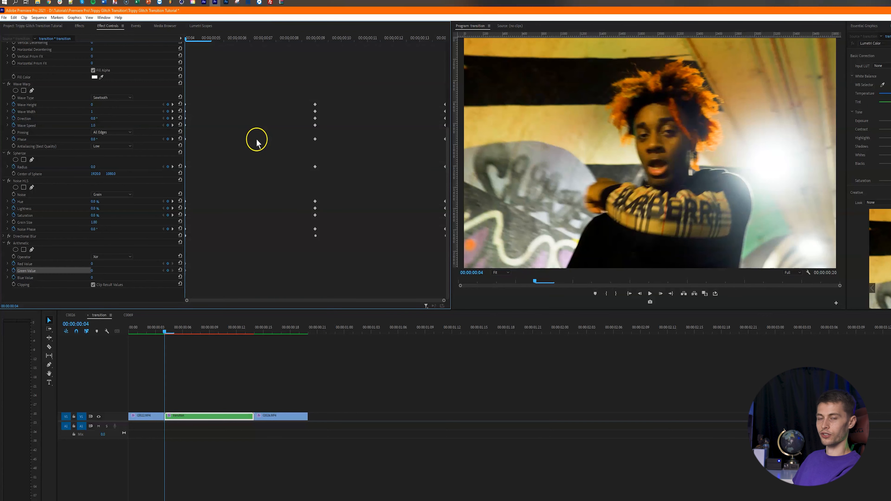
{"action": "left_click", "coordinate": [316, 38]}
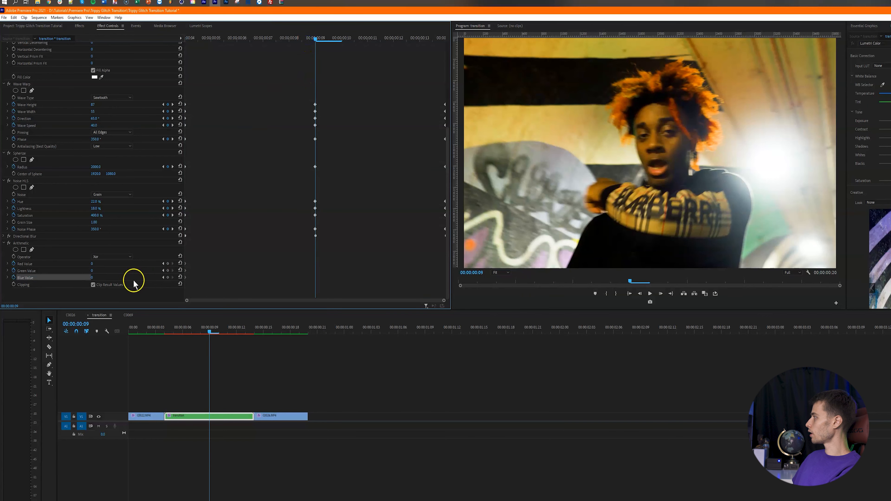
{"action": "left_click", "coordinate": [92, 264]}
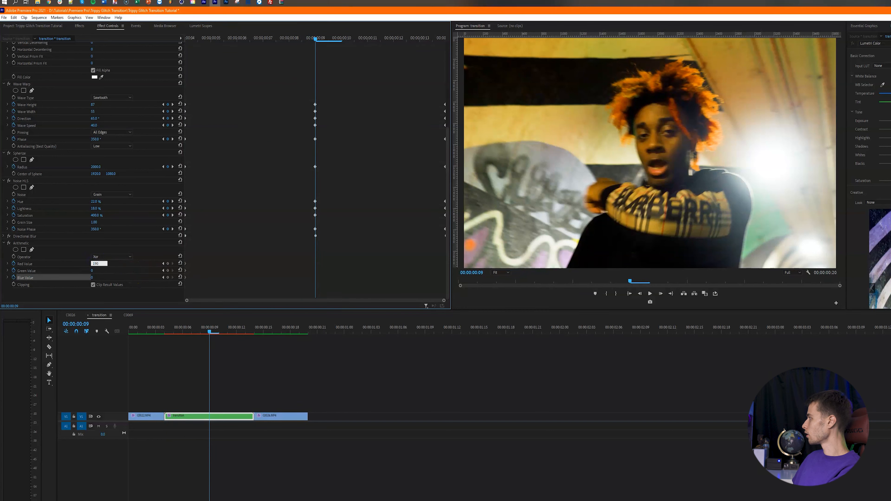
{"action": "key", "text": "Tab"}
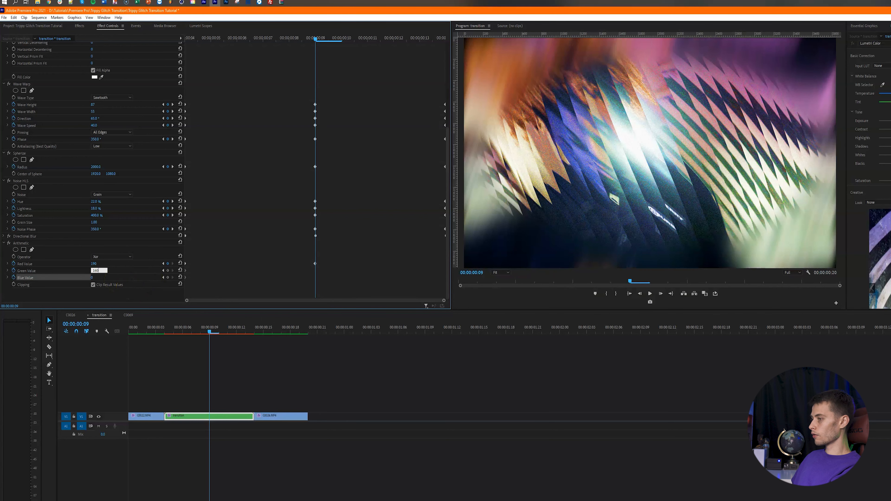
{"action": "key", "text": "Tab"}
{"action": "type", "text": "2"}
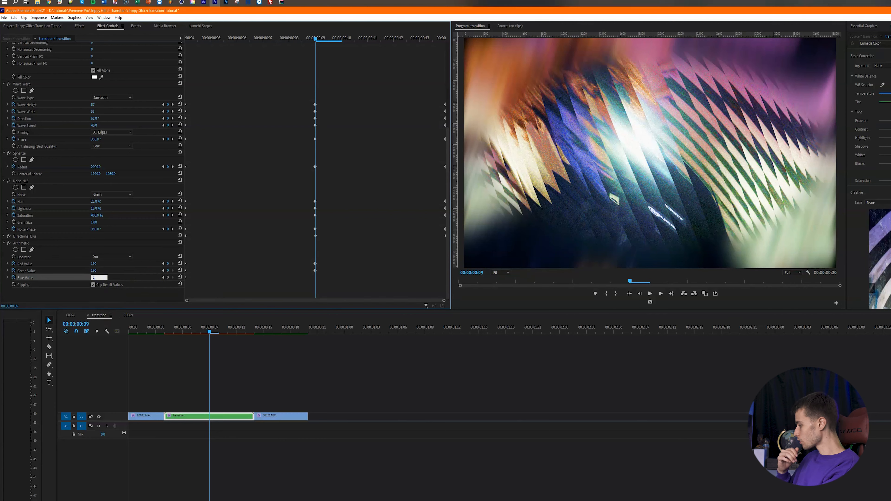
{"action": "key", "text": "Return"}
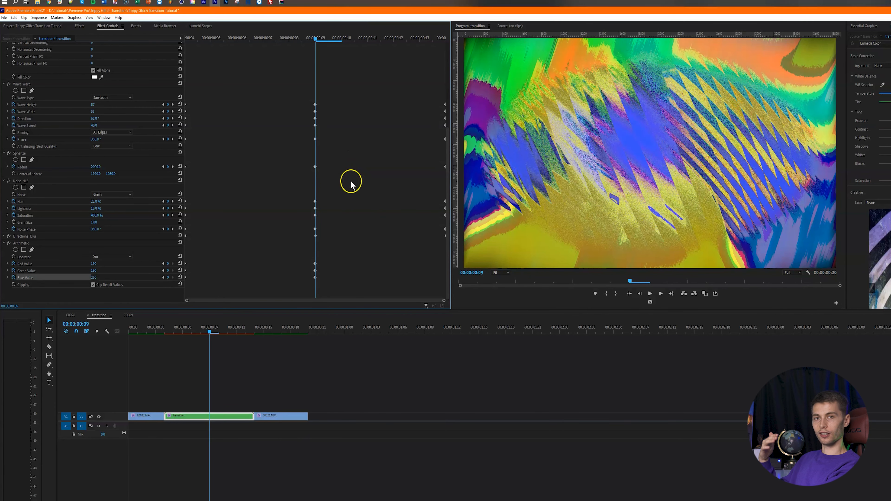
{"action": "left_click_drag", "start_coordinate": [354, 38], "coordinate": [393, 37]}
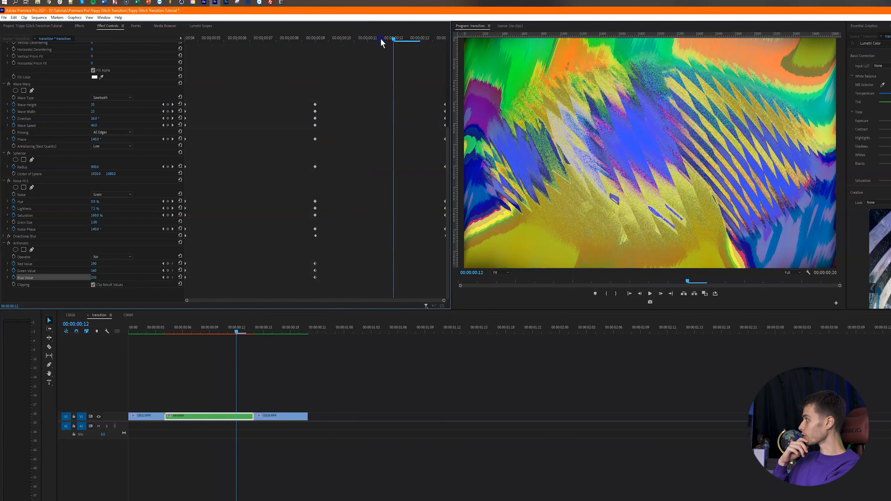
{"action": "left_click", "coordinate": [180, 277]}
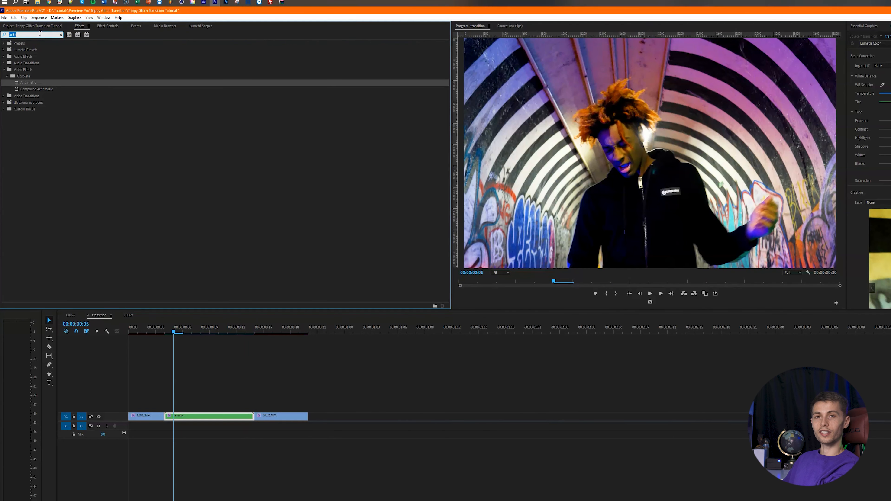
- Apply Find Edges with Invert checked and keyframe Blend With Original at 100% at clip start
{"action": "type", "text": "find"}
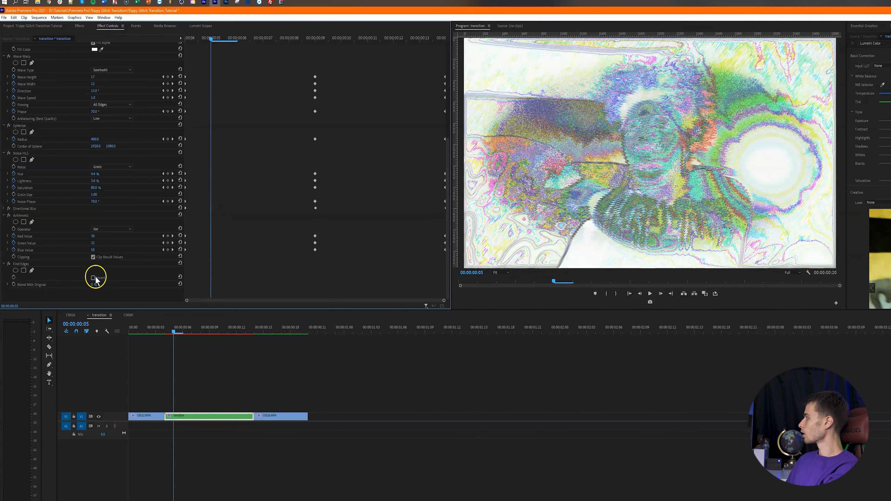
{"action": "left_click", "coordinate": [93, 277]}
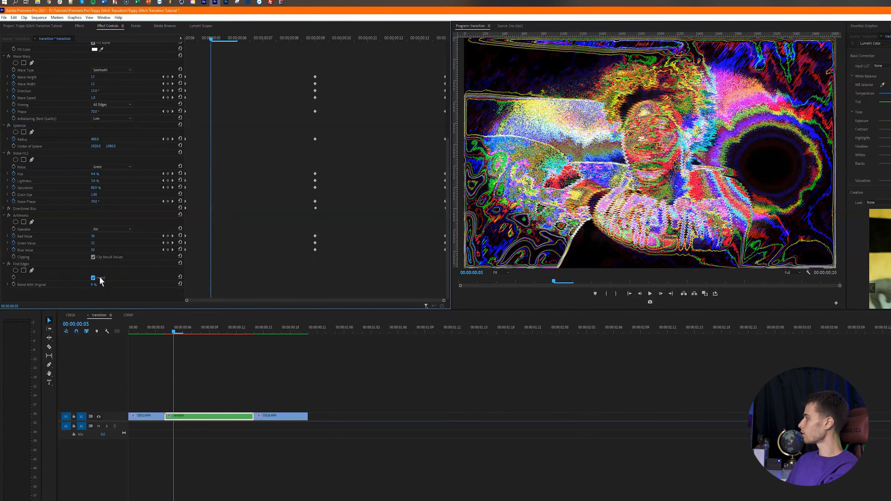
{"action": "left_click", "coordinate": [13, 285]}
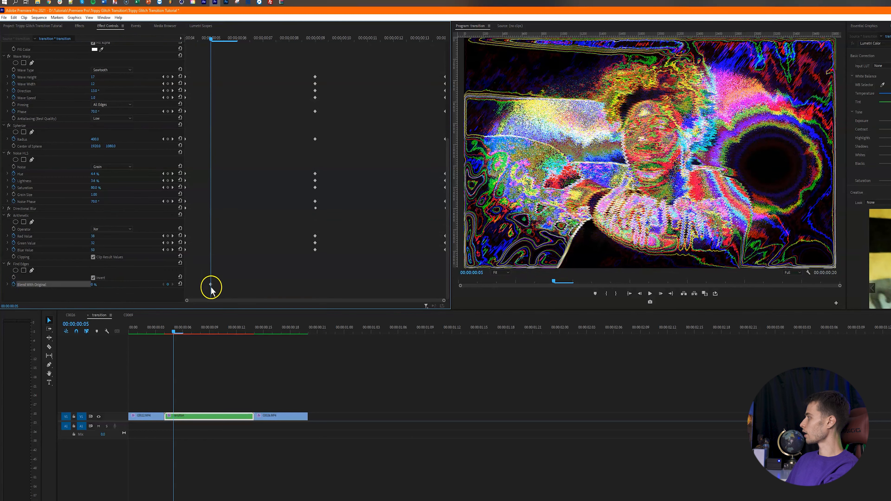
{"action": "left_click_drag", "start_coordinate": [211, 285], "coordinate": [178, 287]}
{"action": "left_click", "coordinate": [162, 284]}
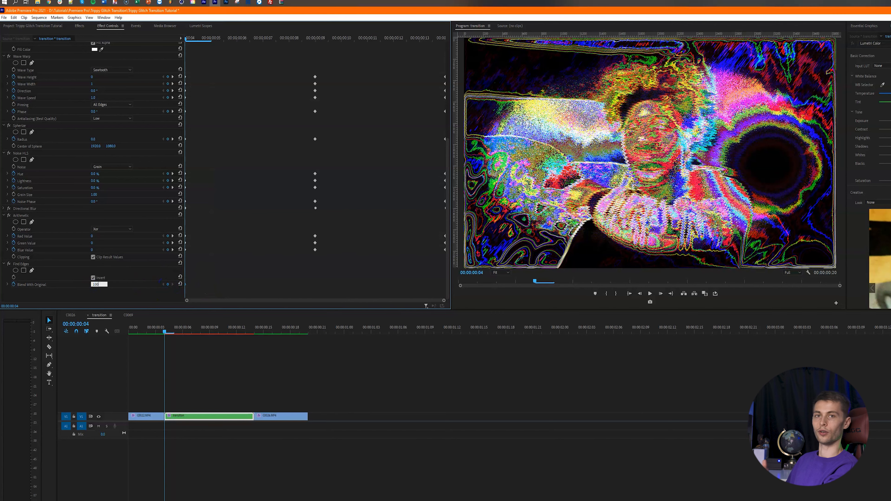
{"action": "key", "text": "Return"}
- Keyframe Blend With Original at 0% mid-transition and 80% at frame 13
{"action": "left_click", "coordinate": [315, 38]}
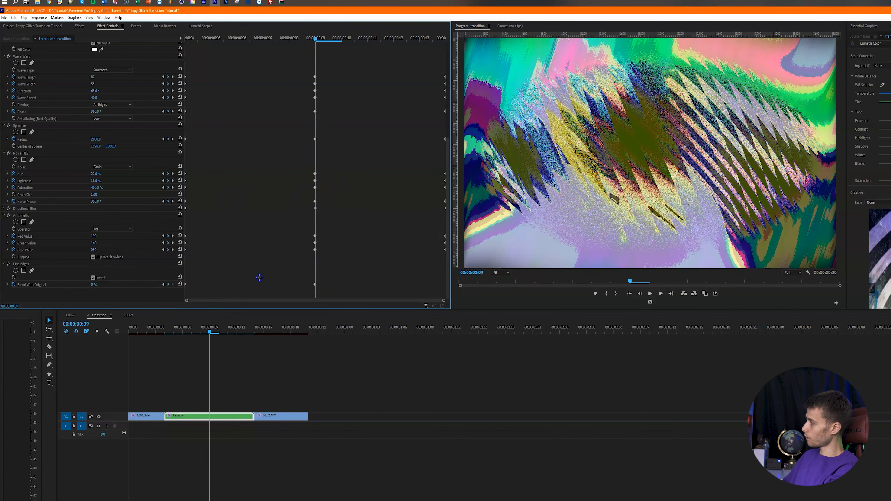
{"action": "left_click", "coordinate": [419, 37]}
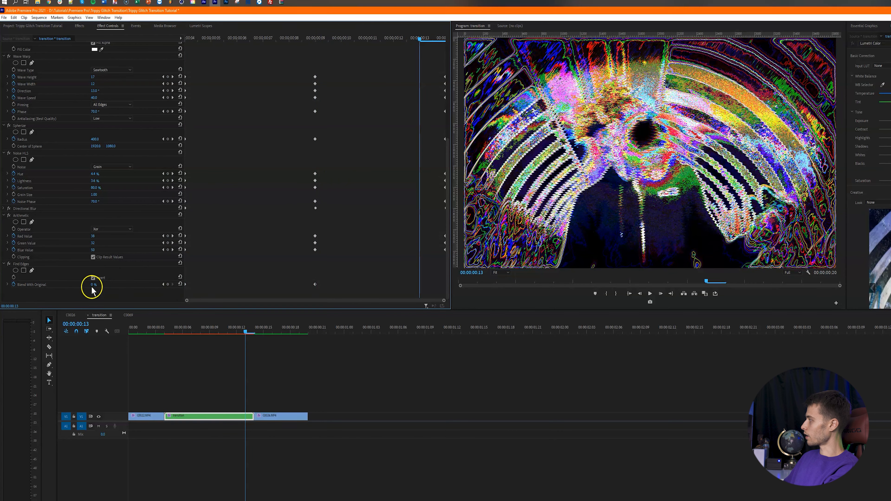
{"action": "left_click", "coordinate": [93, 286]}
{"action": "type", "text": "80"}
{"action": "key", "text": "Return"}
{"action": "key", "text": "Return"}
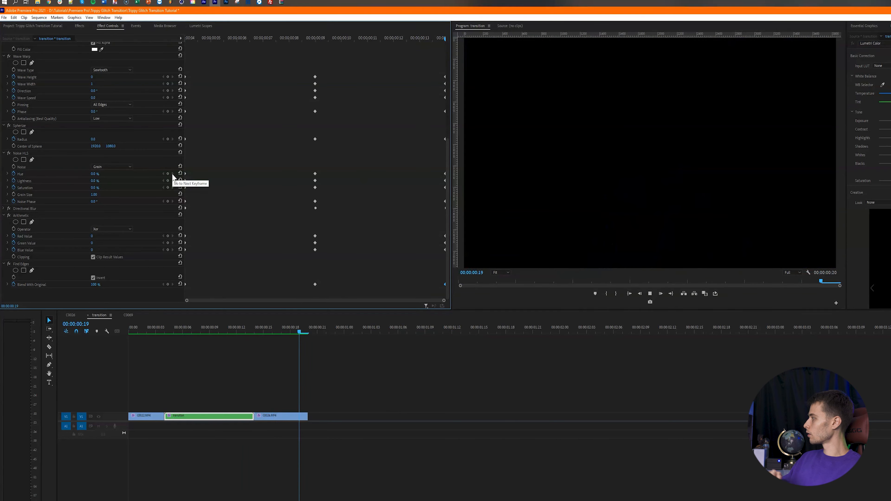
- Return to the sequence start and play back the finished glitch transition
{"action": "left_click", "coordinate": [172, 174]}
{"action": "left_click_drag", "start_coordinate": [198, 331], "coordinate": [121, 345]}
{"action": "key", "text": "space"}
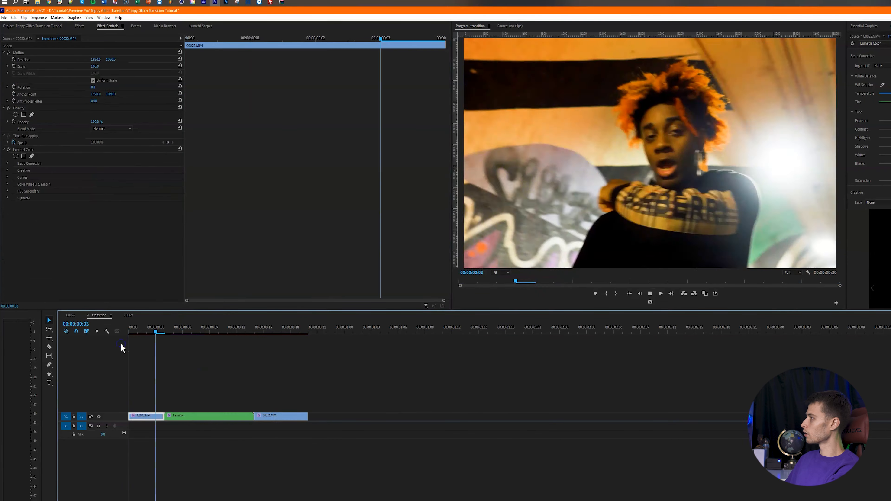